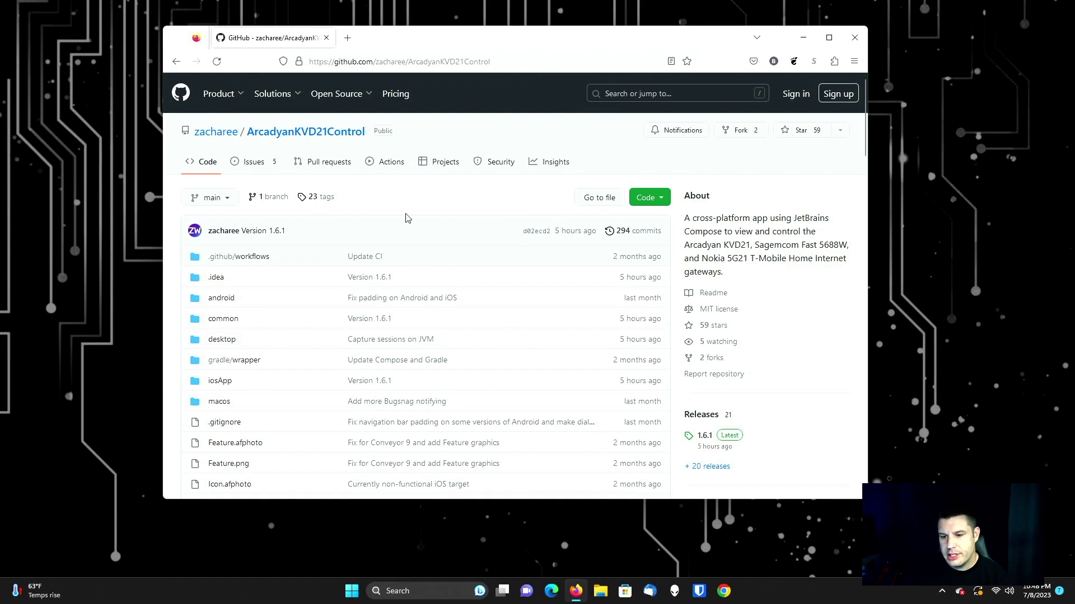
Scroll through the ArcadyanKVD21Control README to review its install instructions
scroll(341, 364, down, 12)
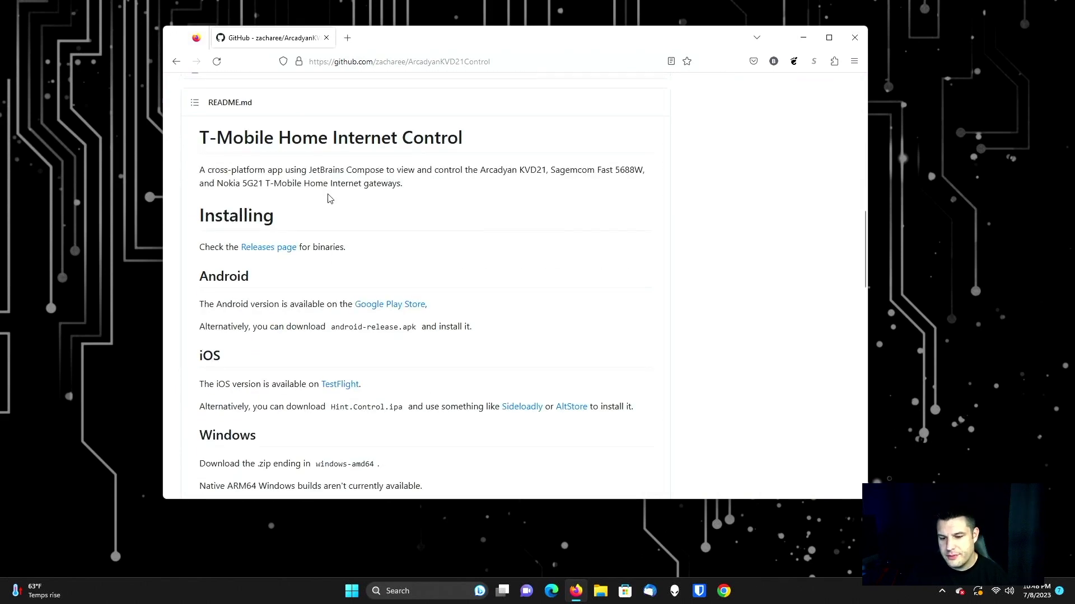
scroll(330, 199, down, 4)
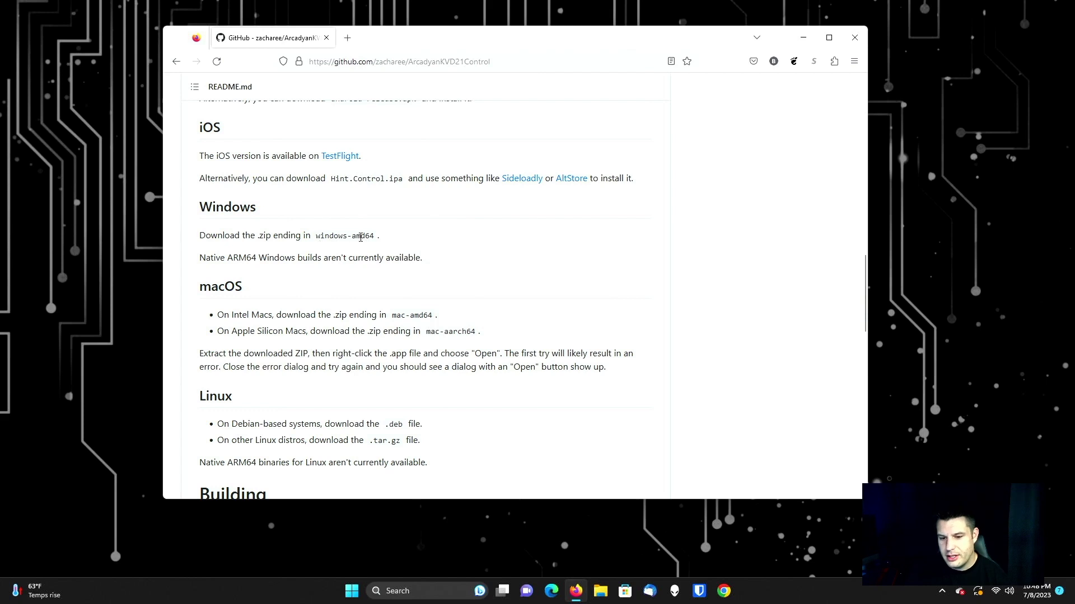
scroll(360, 237, down, 8)
scroll(185, 148, up, 1)
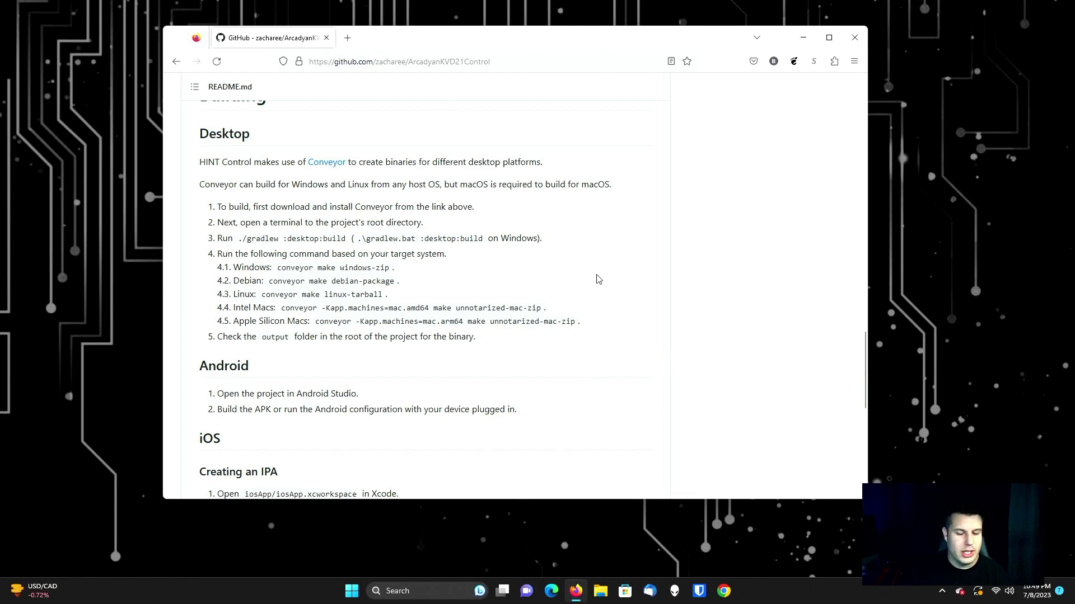
scroll(603, 284, up, 20)
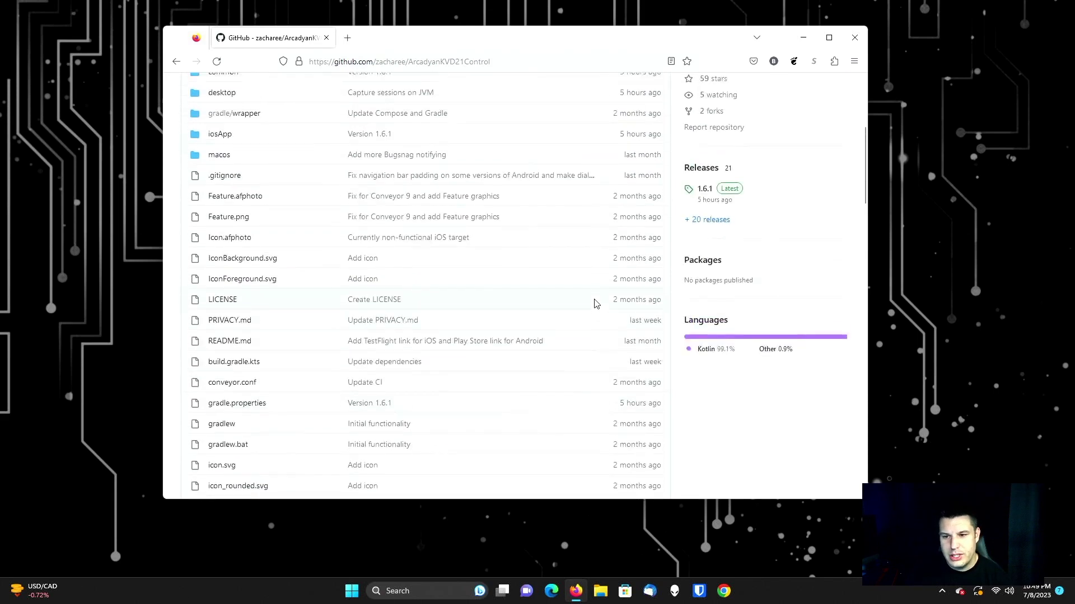
scroll(592, 302, up, 3)
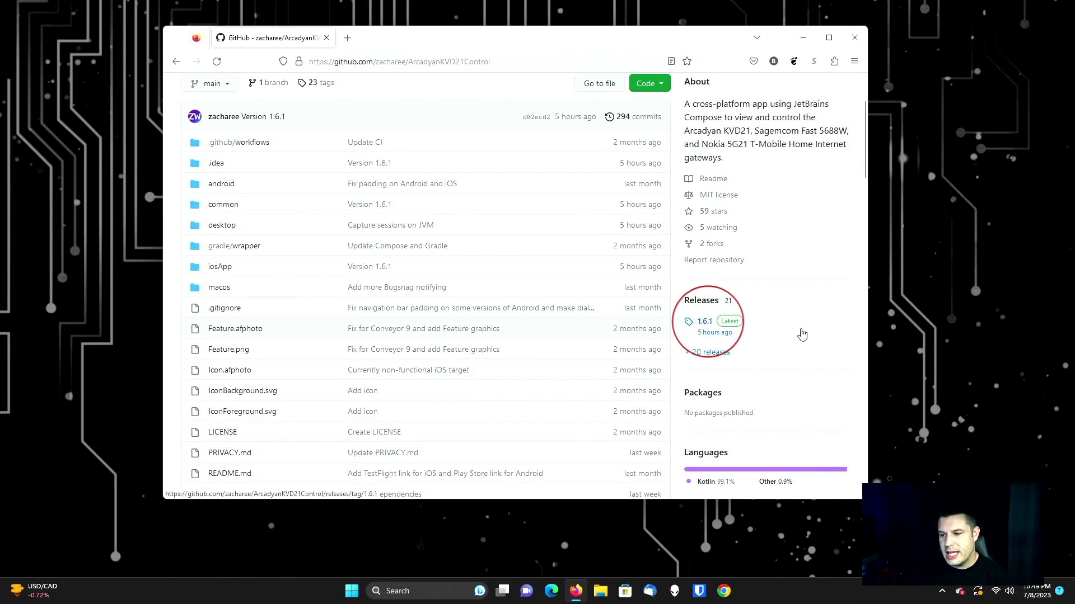
Open release 1.6.1, download dev-zwander-arcadyankvd21control.exe, and view its flagged-download warning
click(706, 323)
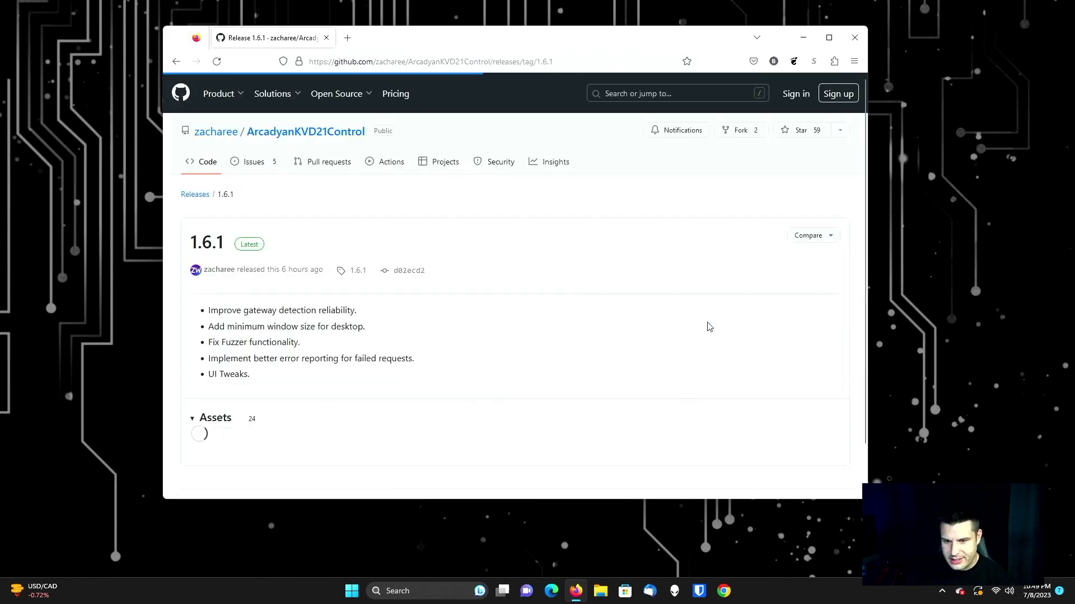
scroll(431, 288, down, 6)
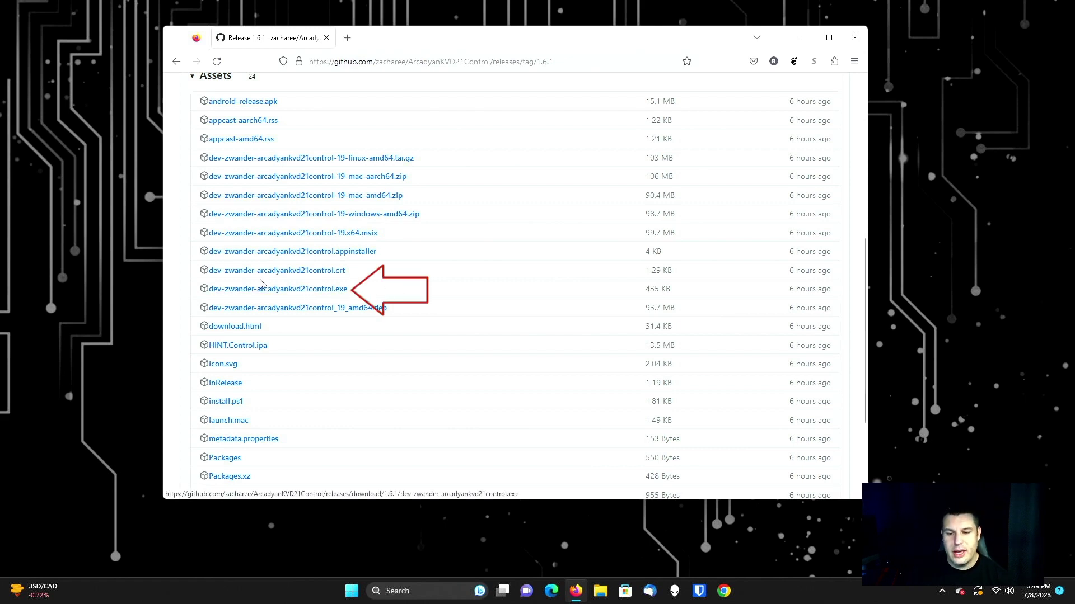
click(298, 292)
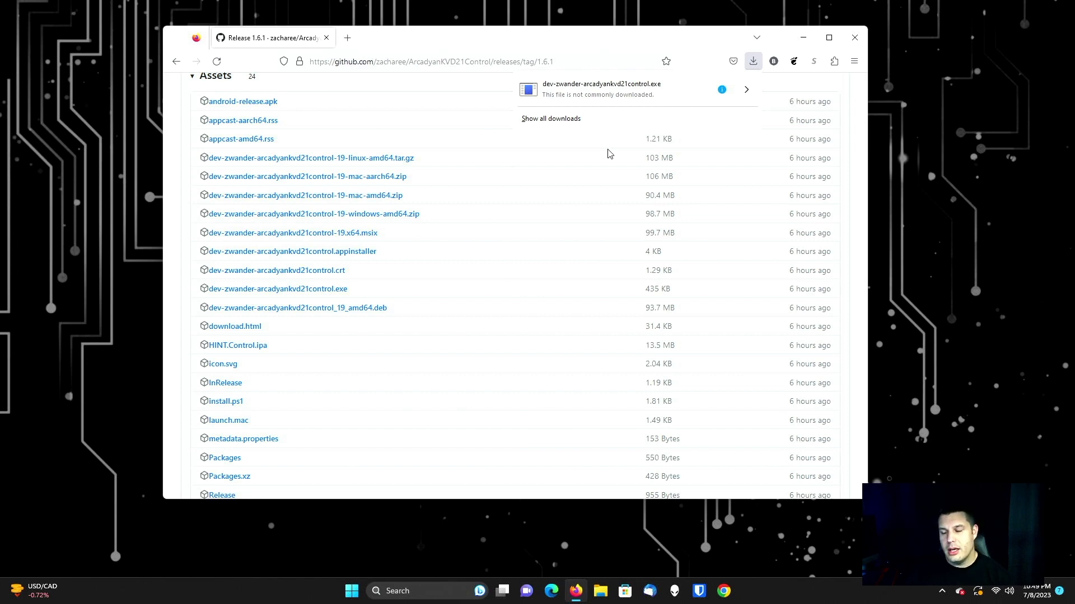
click(610, 92)
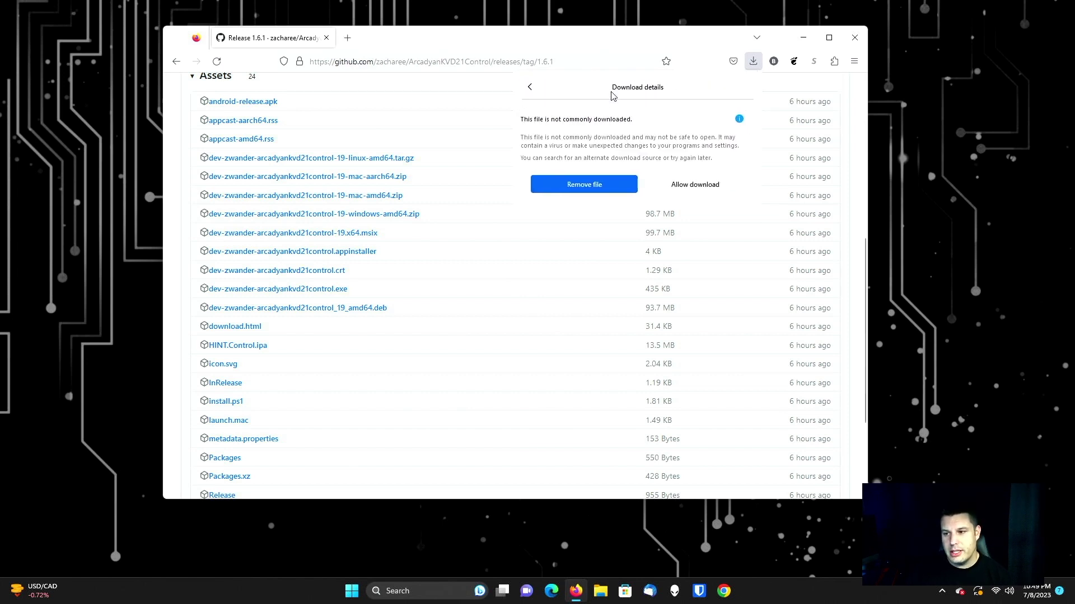
Allow the flagged 435 KB .exe to finish downloading, then launch it from the downloads list
click(705, 185)
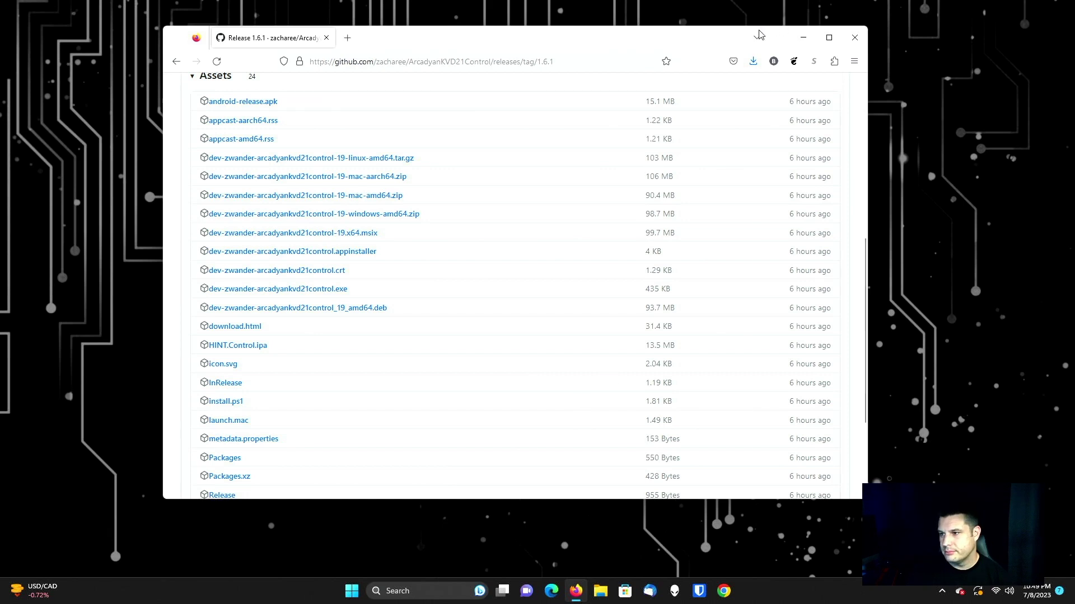
click(754, 61)
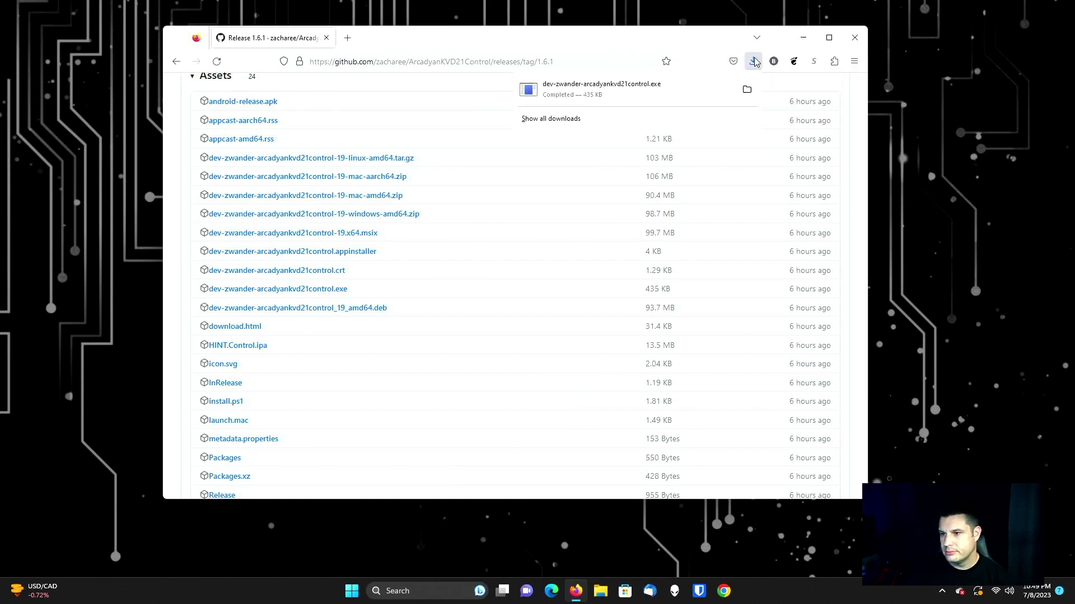
click(591, 94)
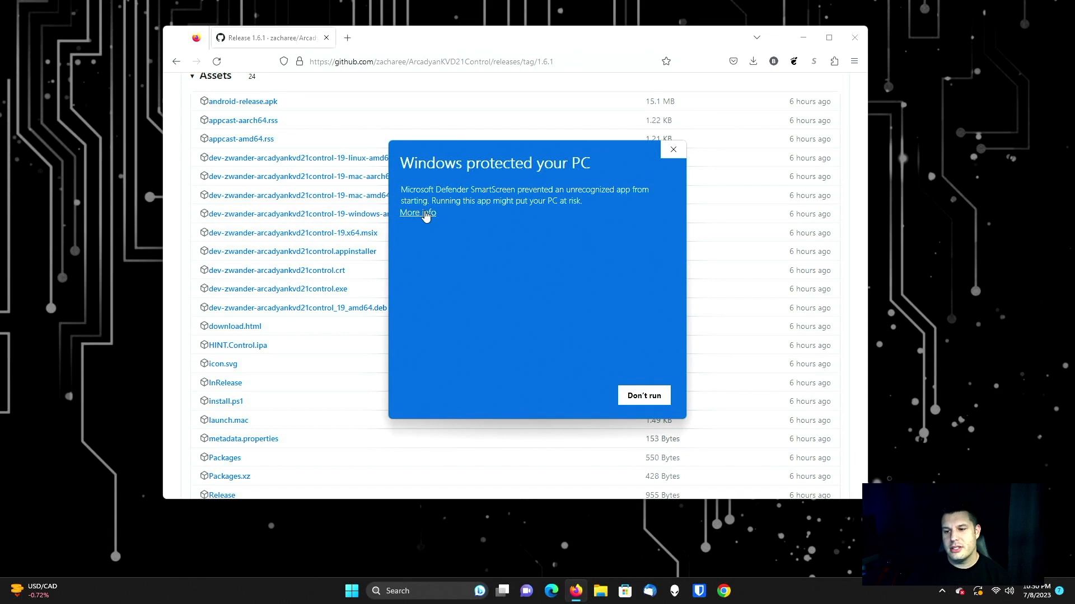
Get past SmartScreen with More info > Run anyway, then minimize Firefox
click(424, 214)
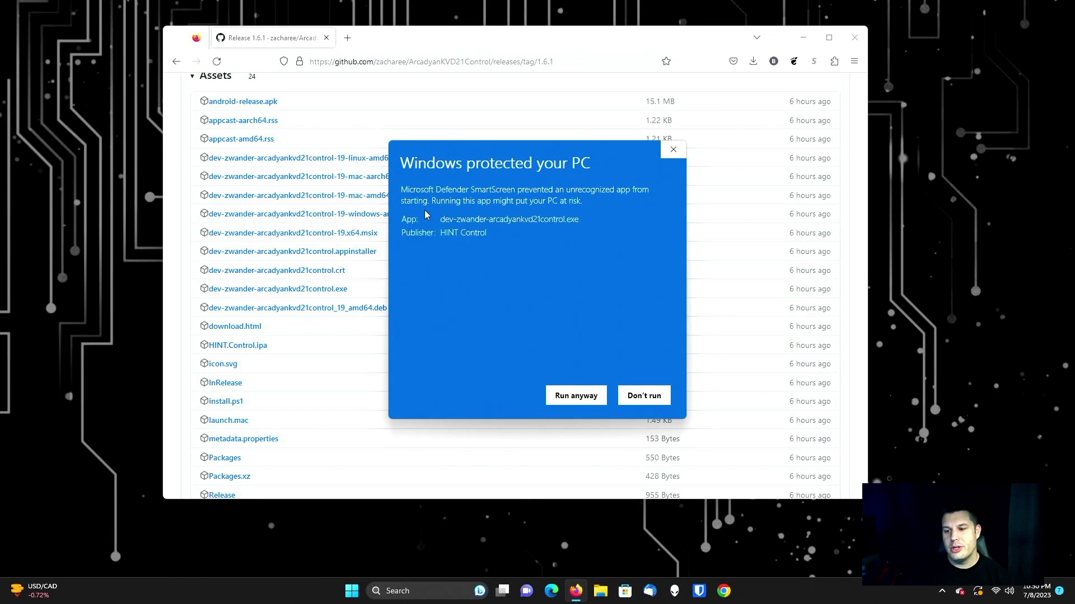
click(581, 398)
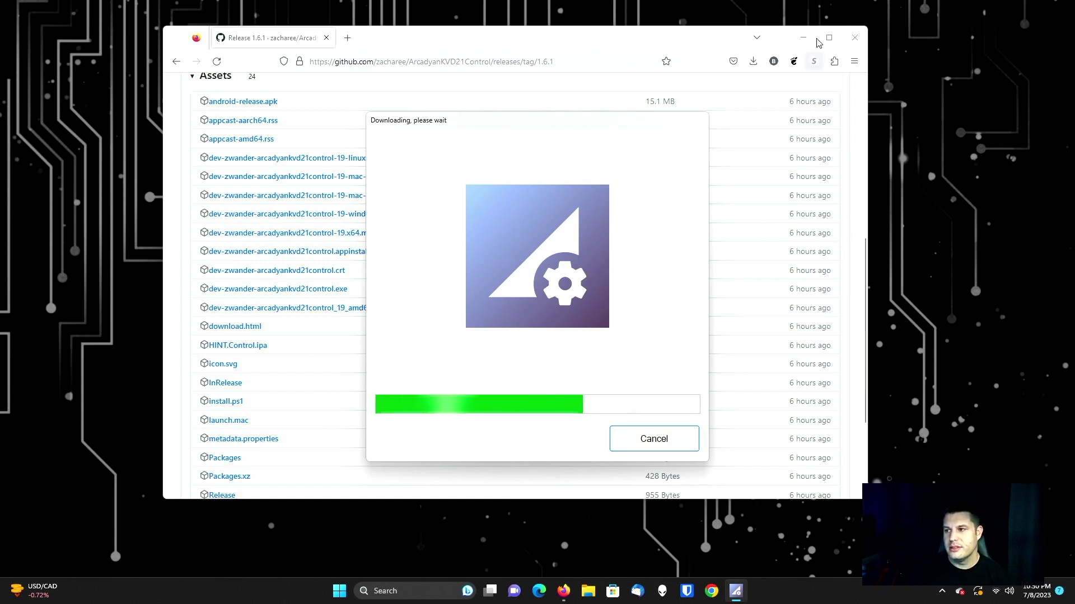
click(801, 39)
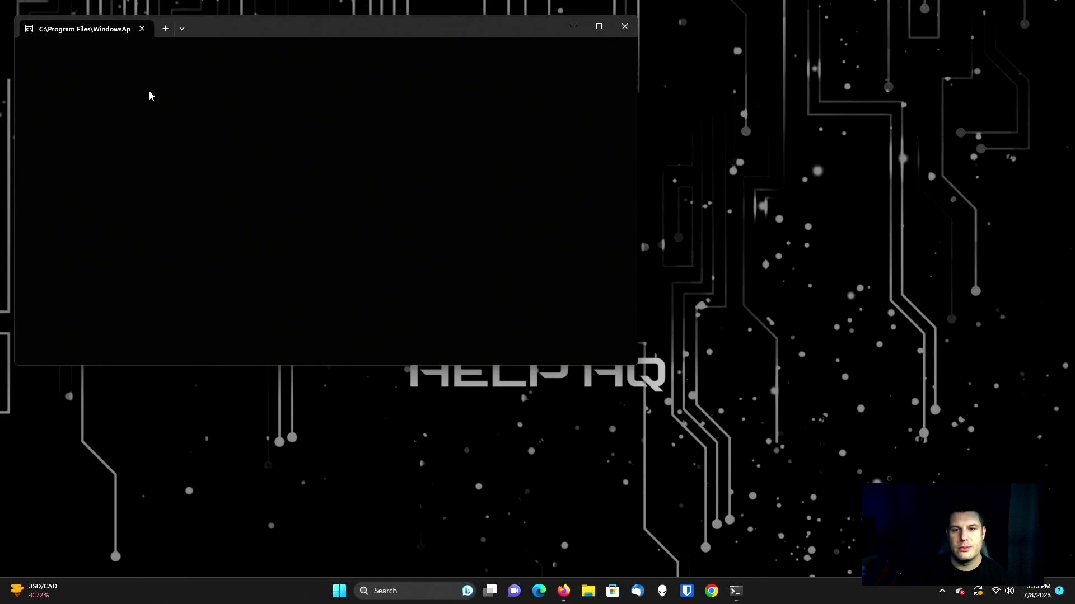
Minimize the launcher's terminal window and move the HINT Control login window to the right
click(572, 27)
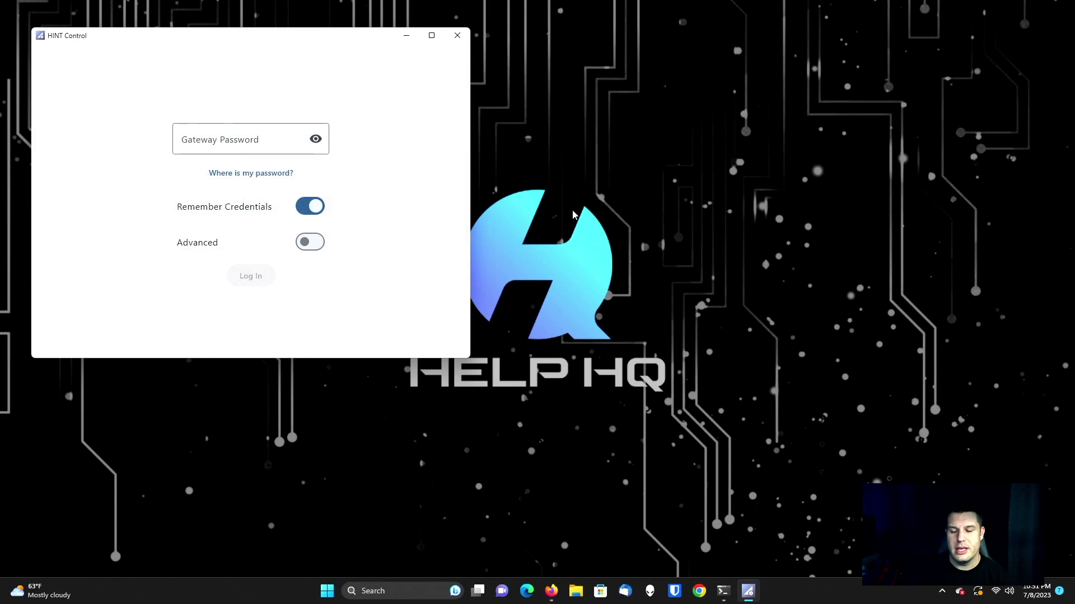
drag(206, 36, 291, 37)
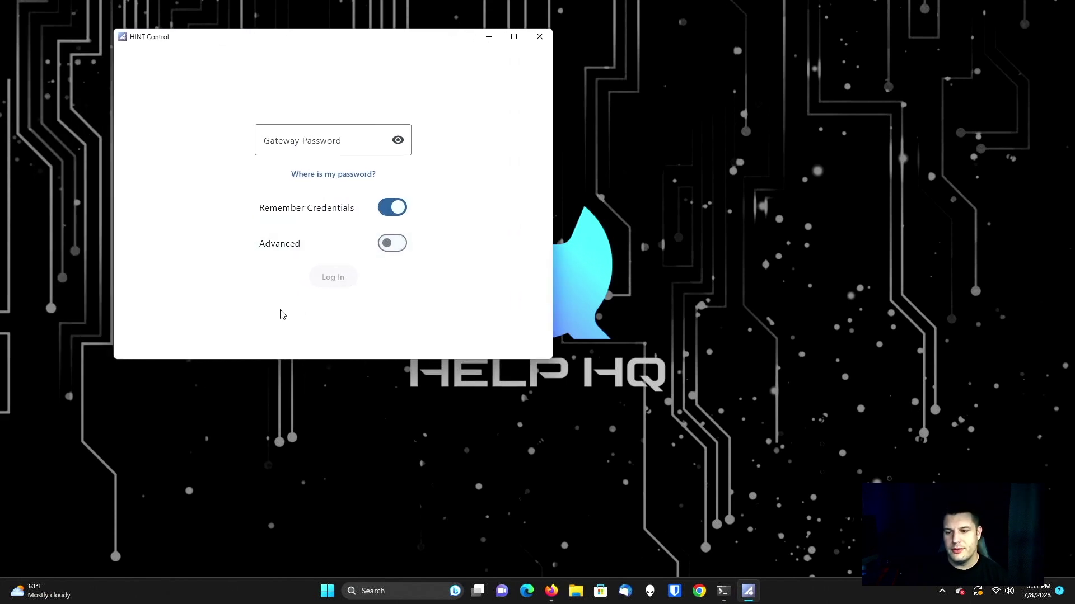
Enable Advanced, paste the gateway password, and log in to the gateway at 192.168.12.1
click(394, 244)
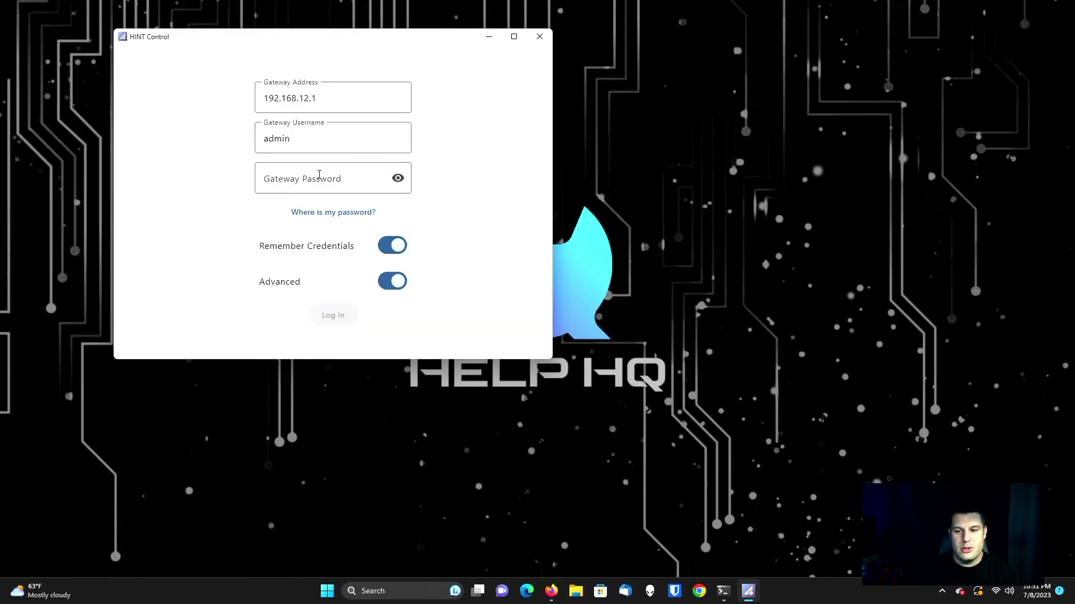
click(319, 175)
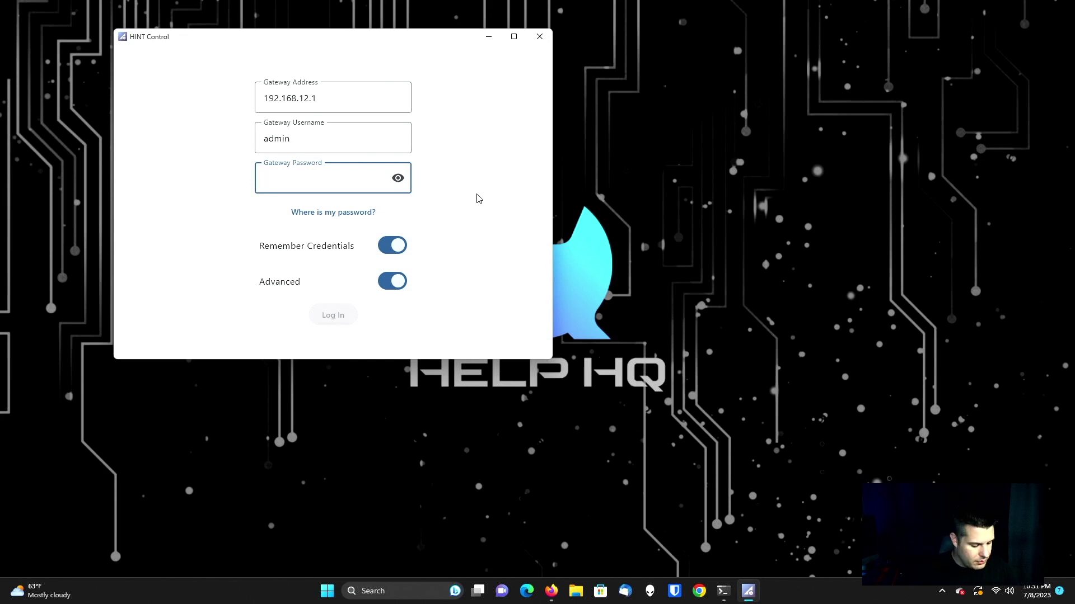
key(ctrl+v)
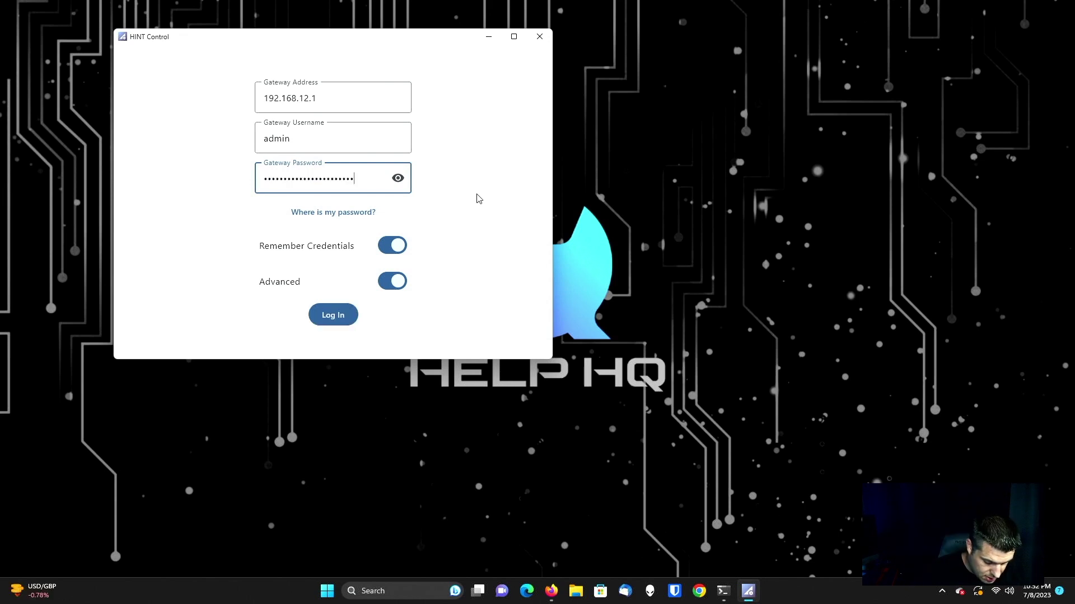
text(•••••)
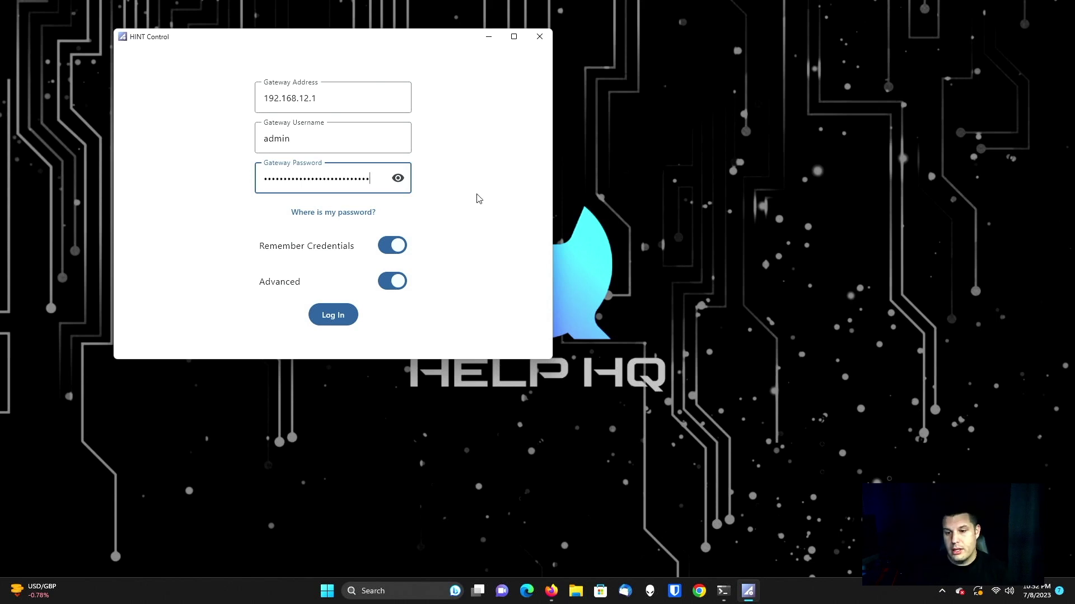
click(336, 318)
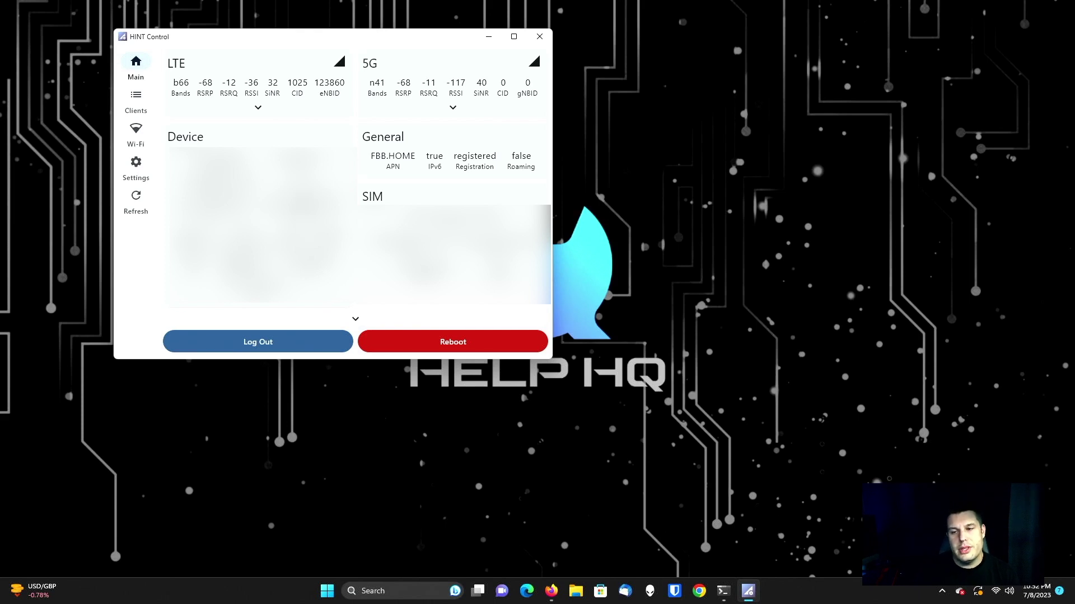
Open the Wi-Fi page listing Band Management settings and the TMOBILE-90B1 SSID
click(139, 133)
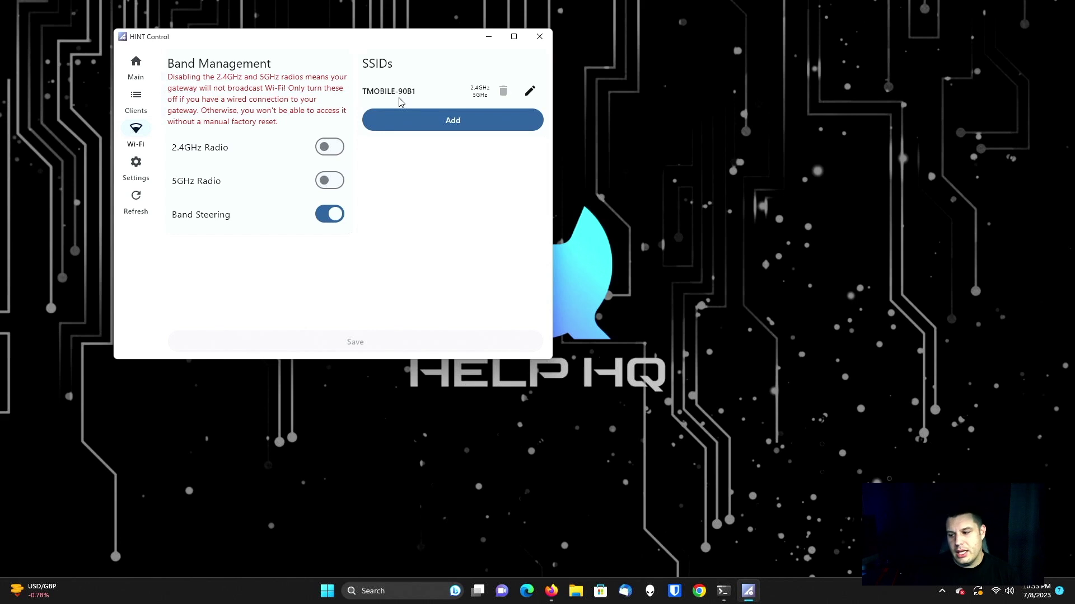
click(997, 593)
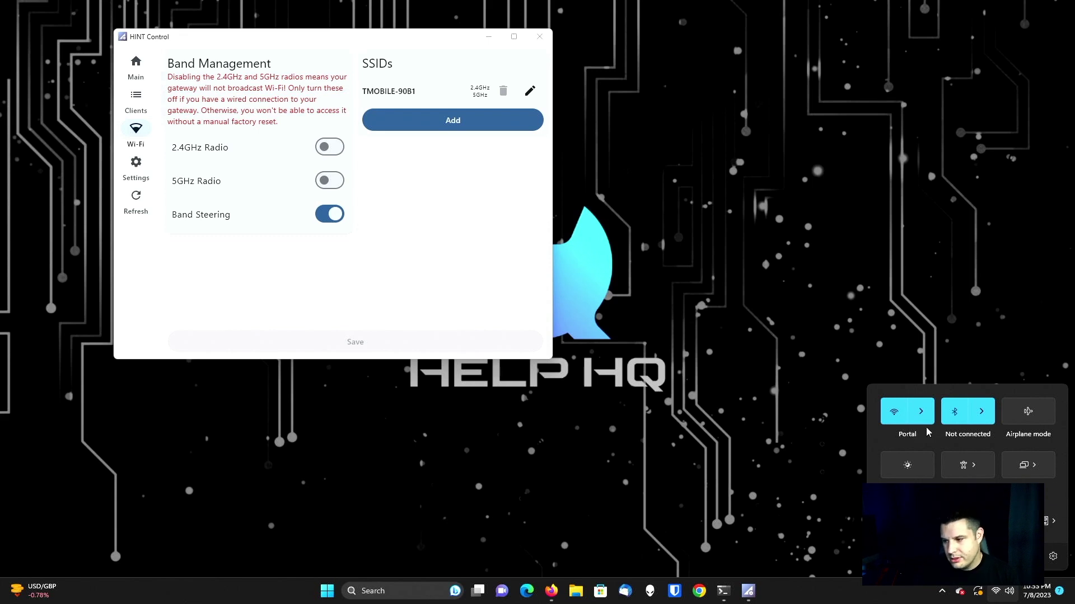
List the nearby Wi-Fi networks and confirm TMOBILE-90B1 is absent
click(923, 415)
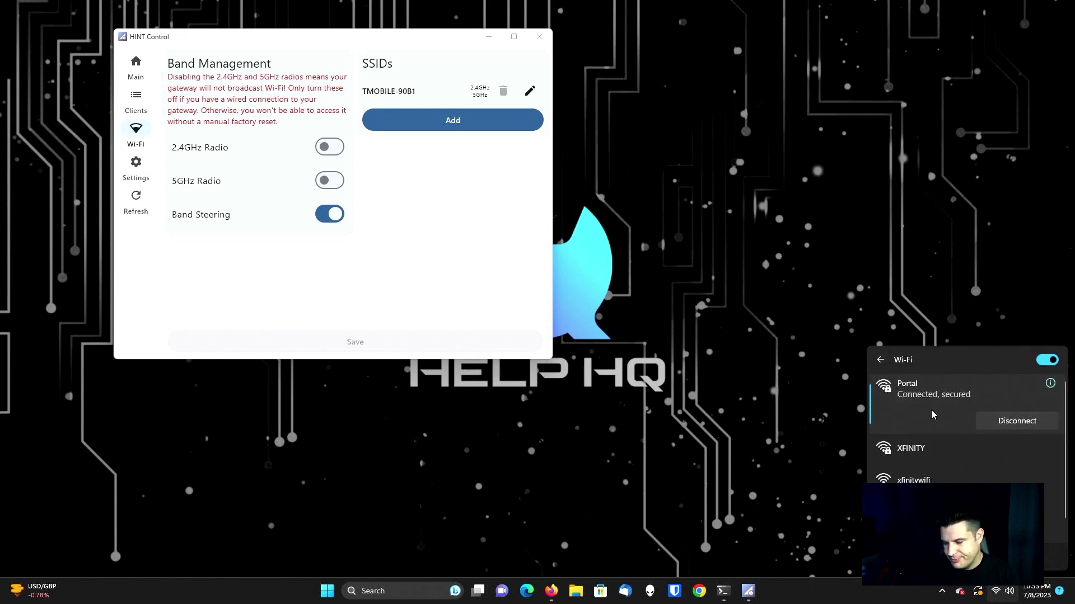
scroll(931, 417, down, 1)
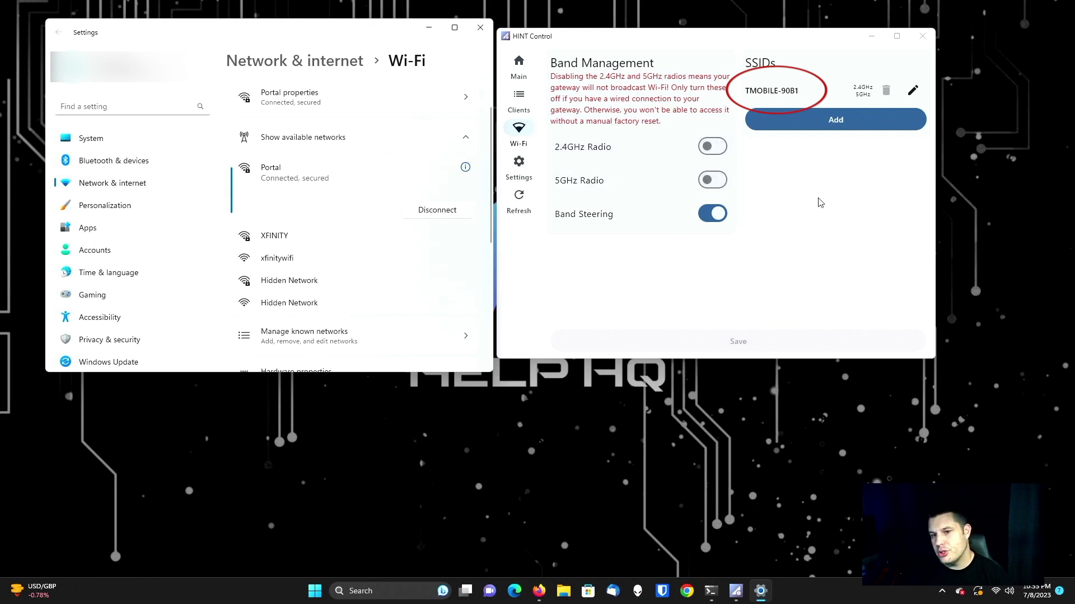
Toggle the 2.4GHz Radio and 5GHz Radio on, then save to the gateway
click(719, 147)
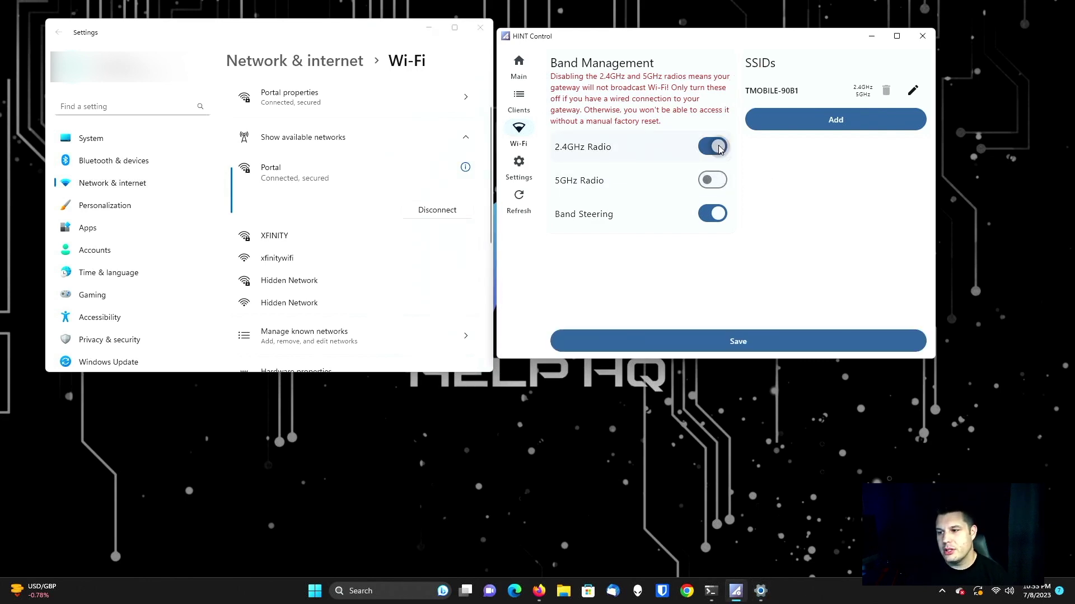
click(713, 180)
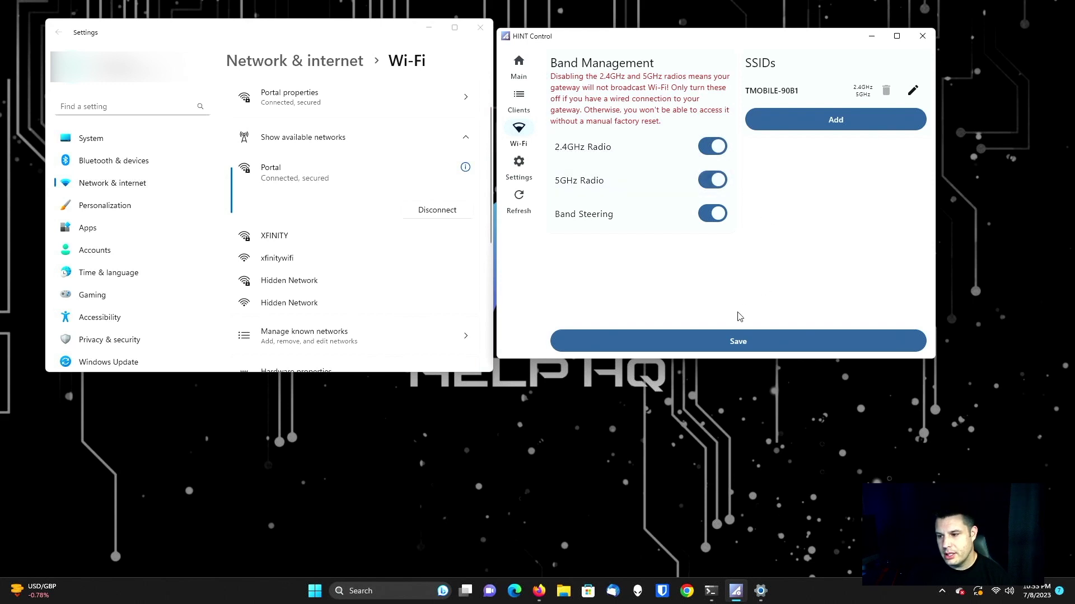
click(742, 341)
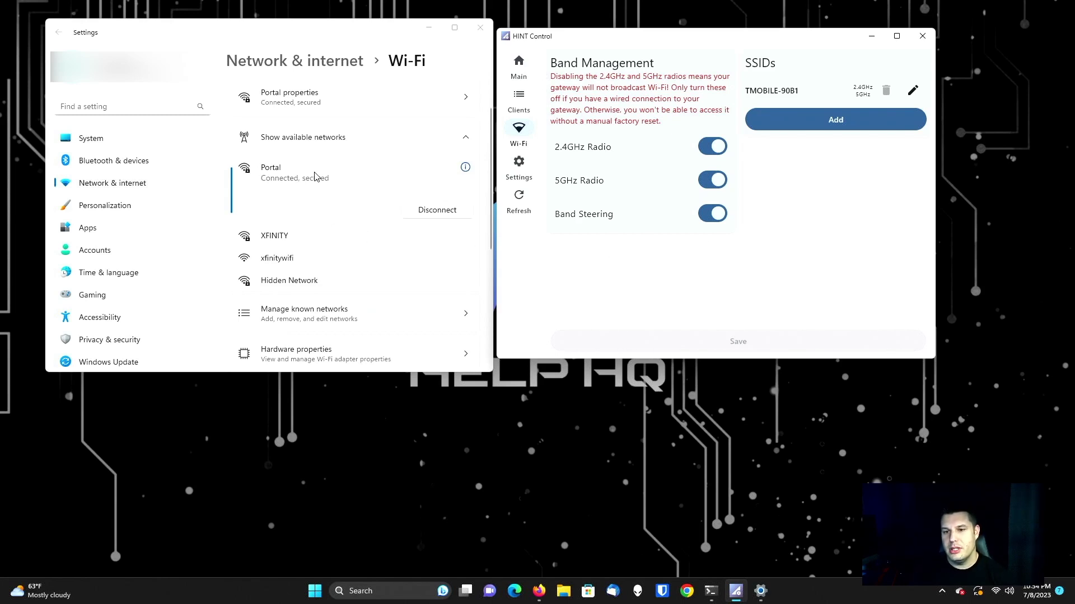
Reopen Wi-Fi > Show available networks to find TMOBILE-90B1 now listed
click(90, 183)
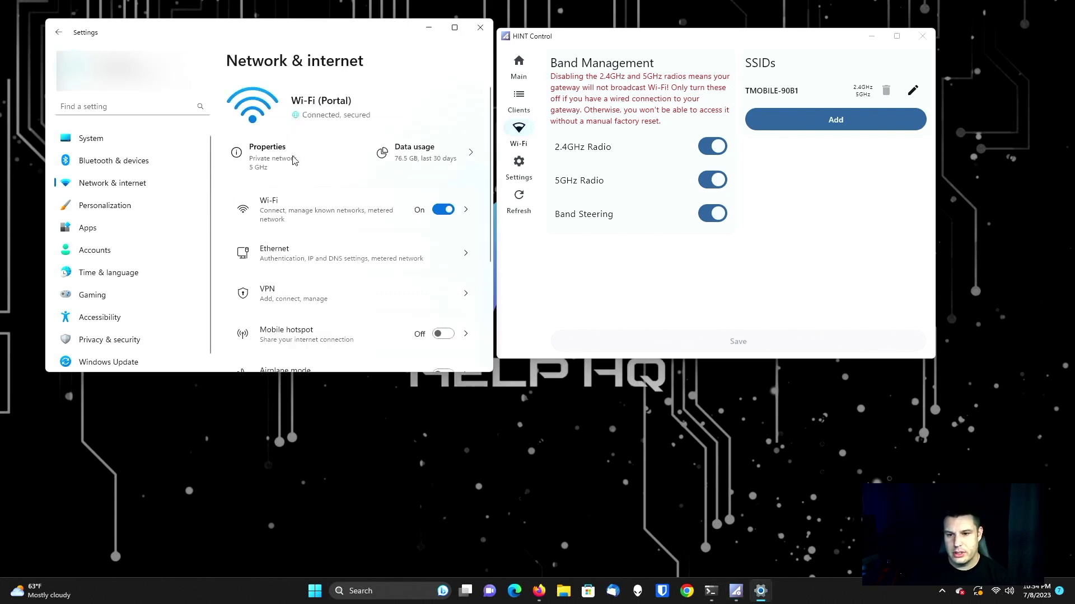
click(308, 216)
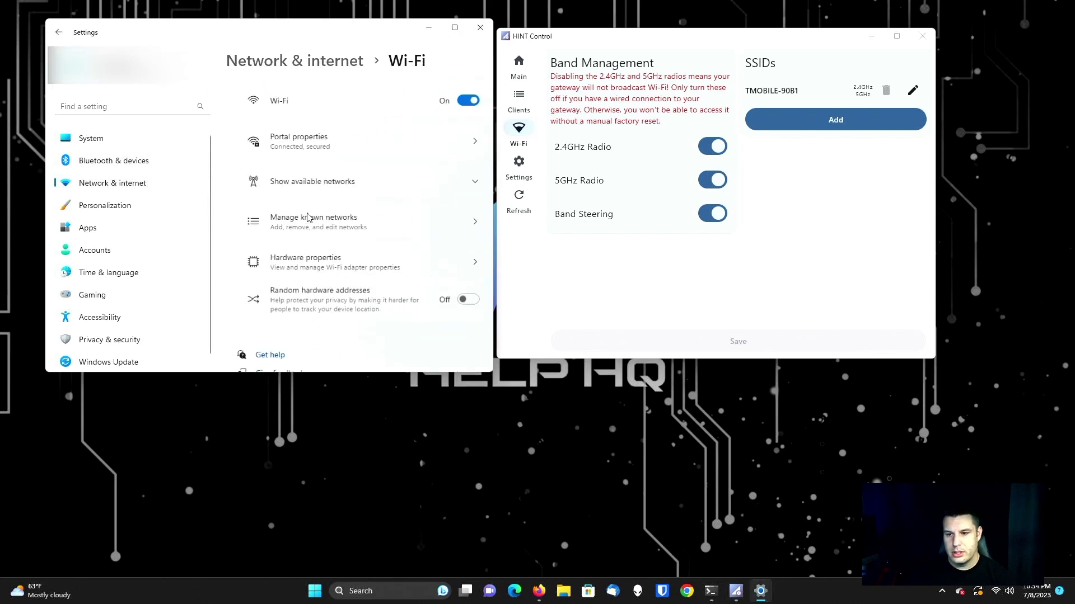
click(331, 186)
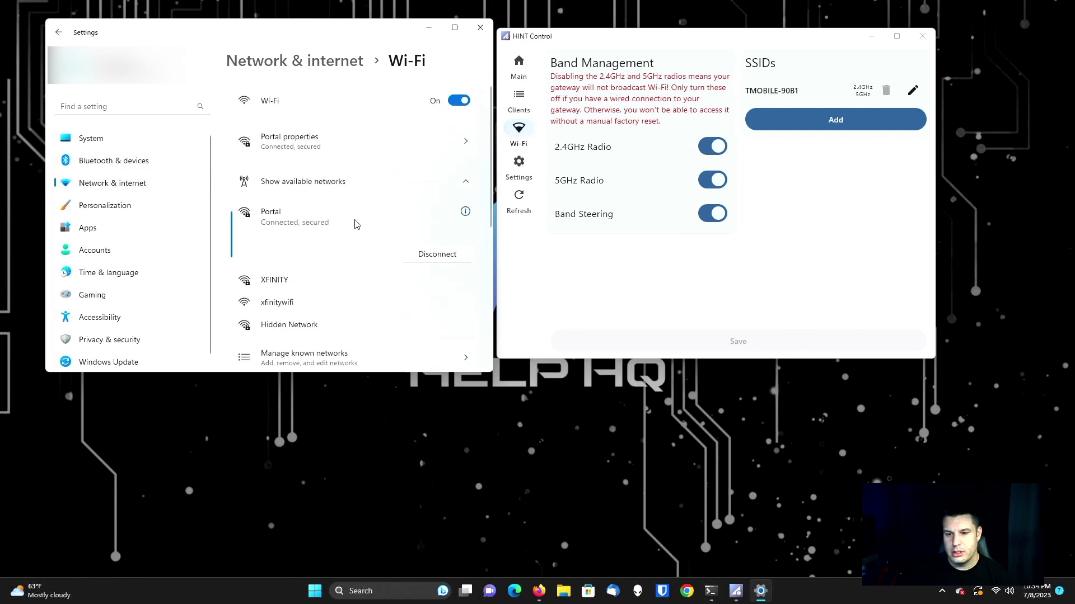
scroll(354, 224, down, 1)
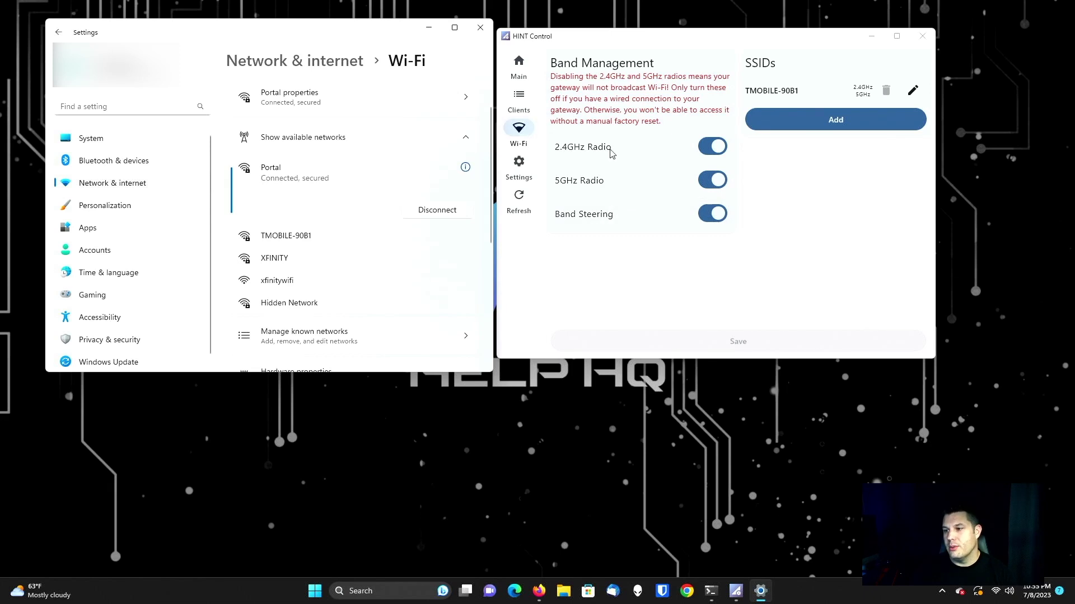
Disable both the 2.4GHz and 5GHz gateway radios and save, confirming the change
click(710, 148)
click(712, 180)
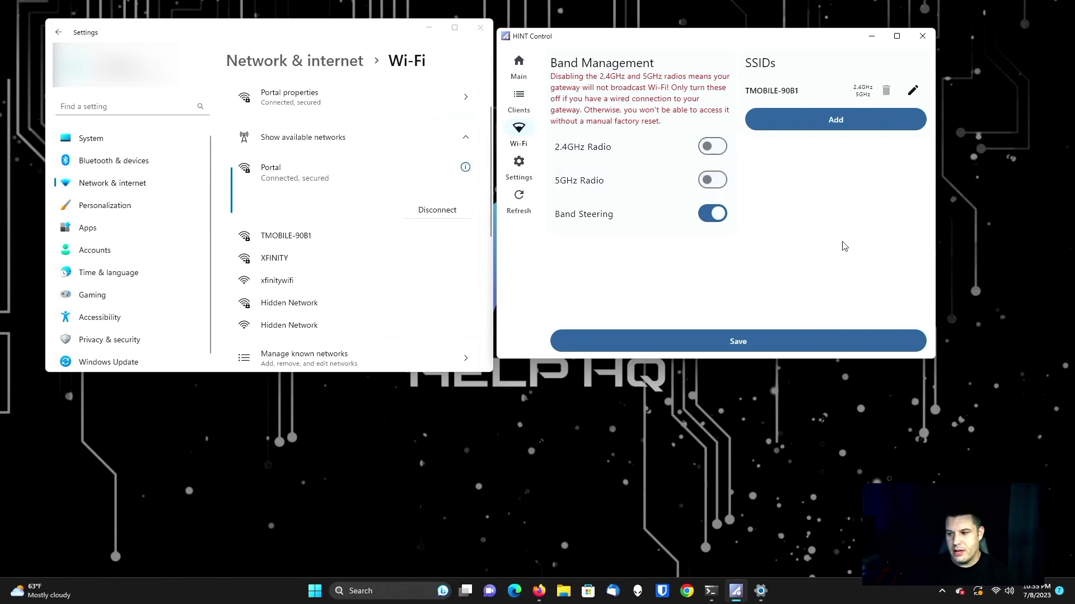
click(731, 340)
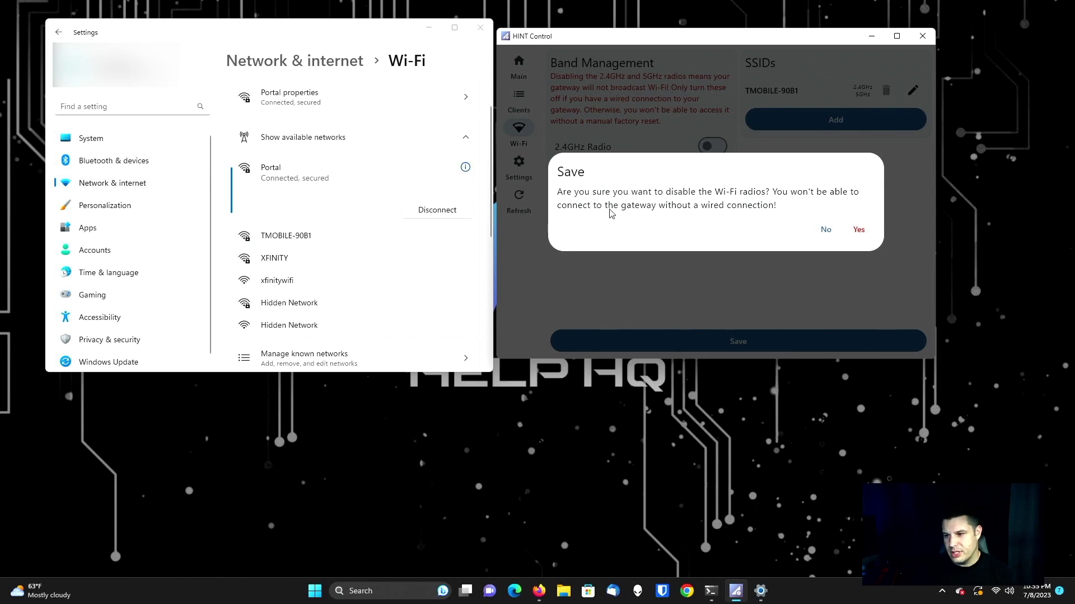
click(859, 230)
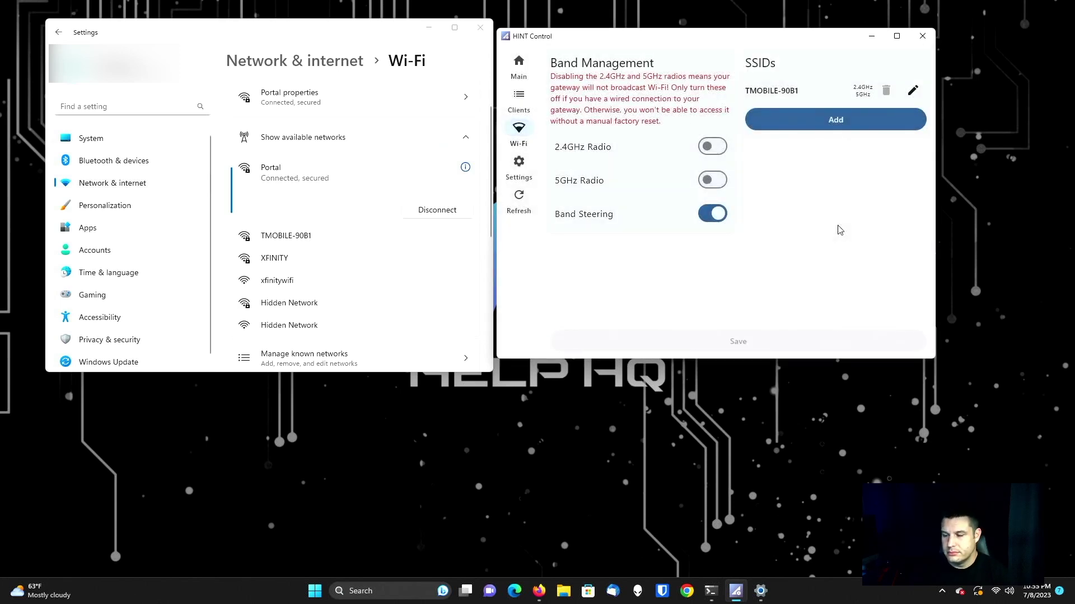
click(123, 139)
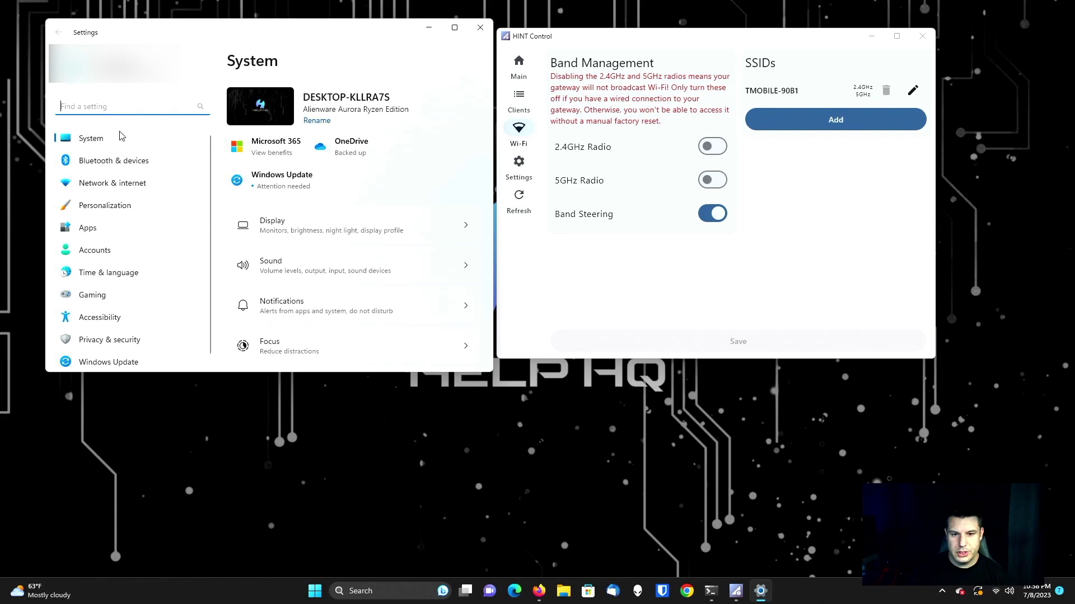
List Windows' available Wi-Fi networks and check that TMOBILE-90B1 is no longer shown
click(134, 185)
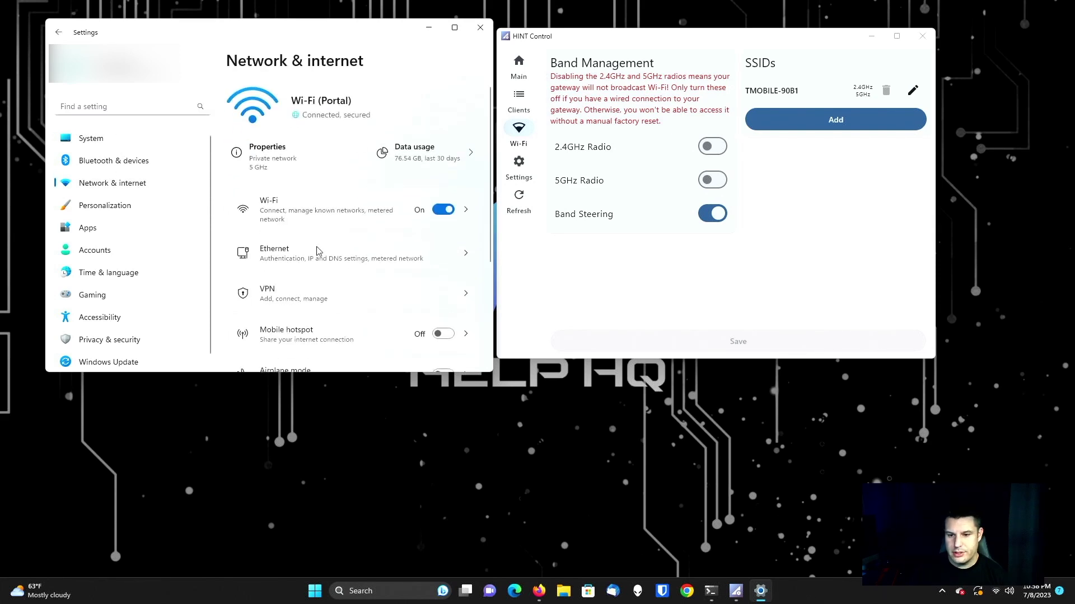
scroll(311, 220, down, 1)
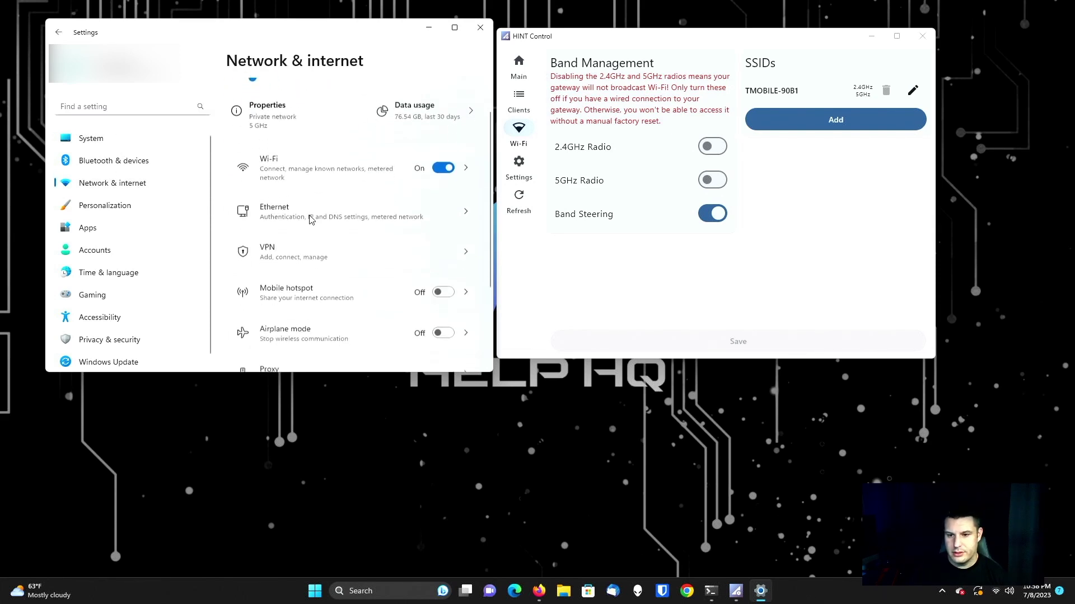
click(307, 181)
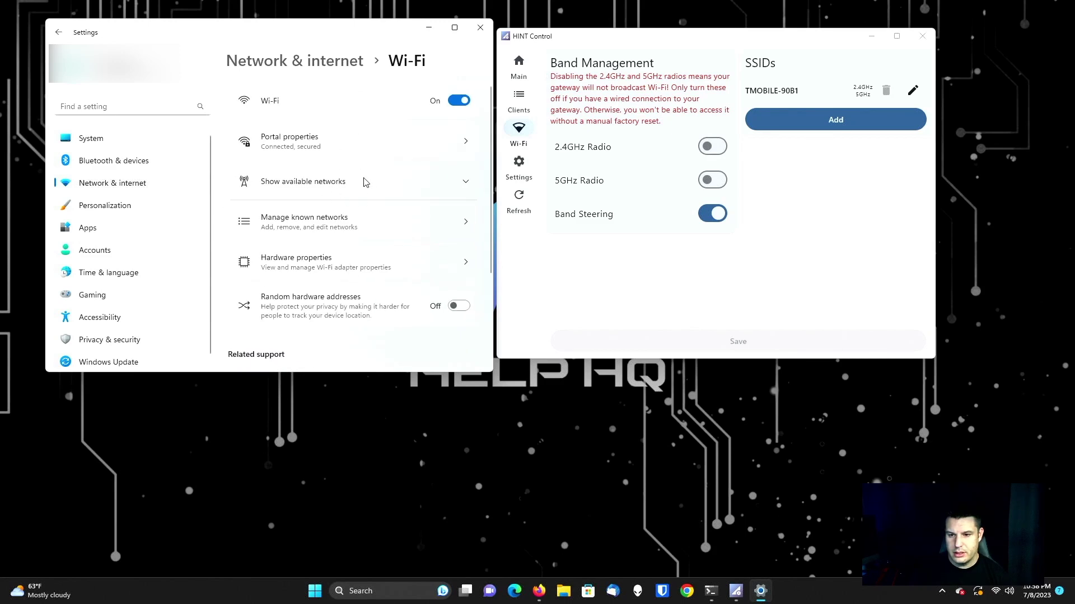
click(365, 182)
scroll(384, 208, down, 1)
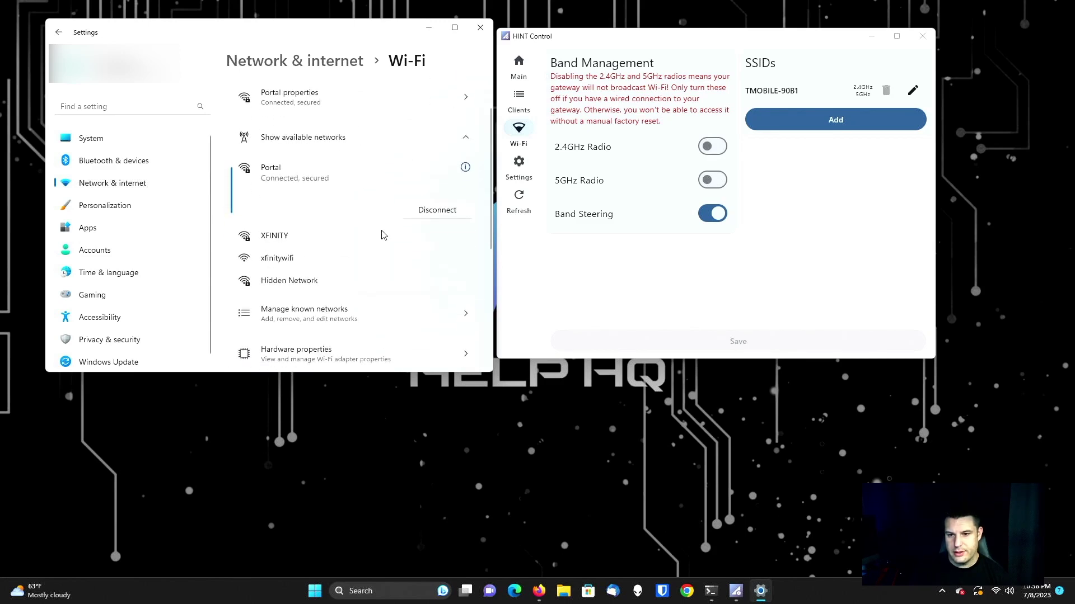
scroll(379, 237, up, 1)
scroll(314, 218, down, 1)
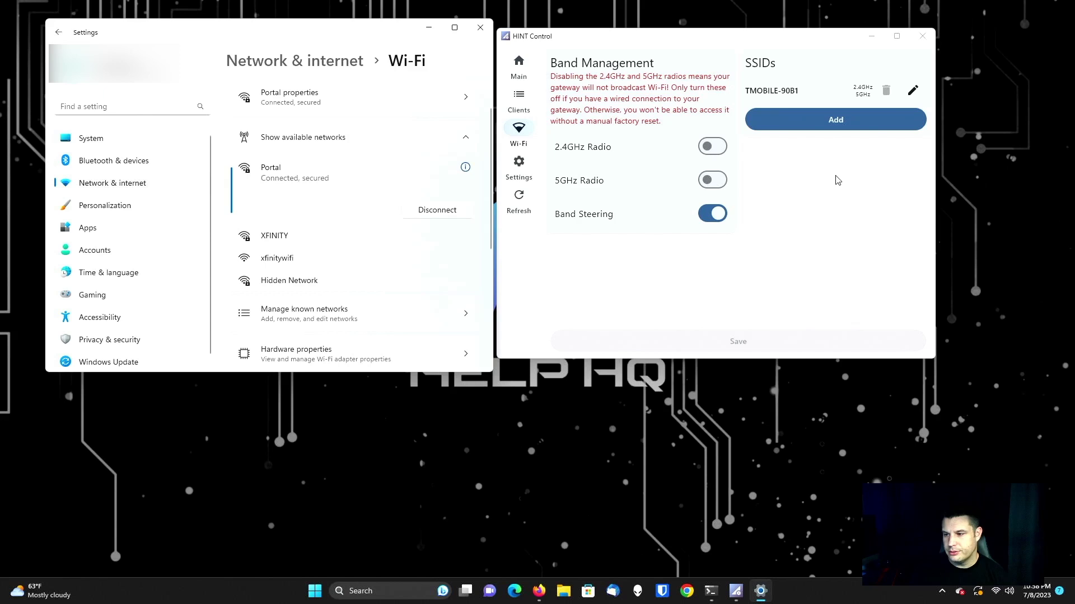